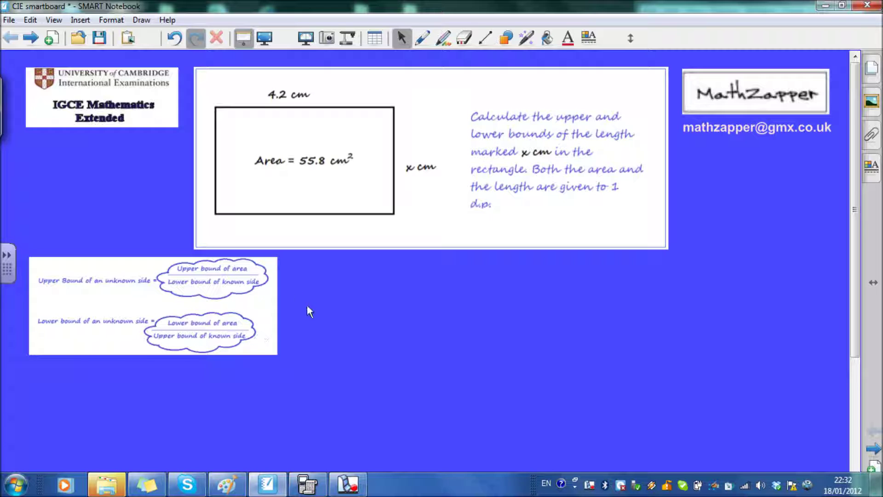
Draw a blank rectangle below the problem and move it left beside the bounds formula card
{"action": "left_click", "coordinate": [423, 38]}
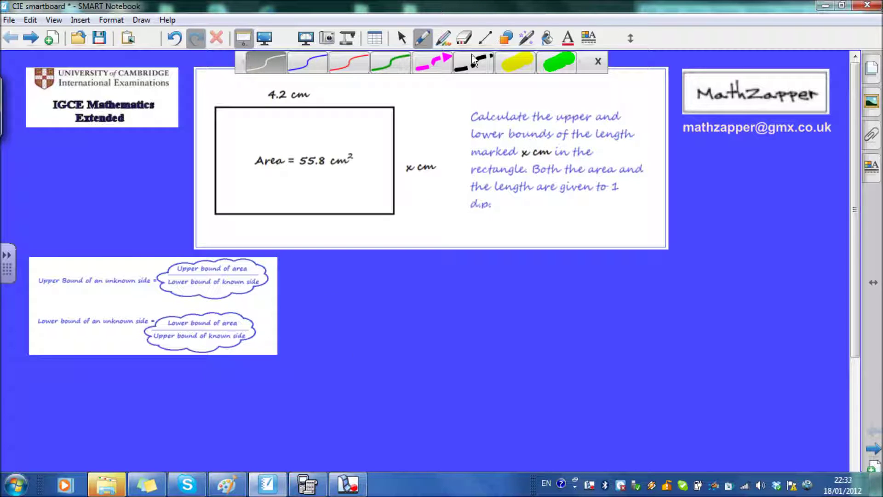
{"action": "left_click", "coordinate": [506, 39]}
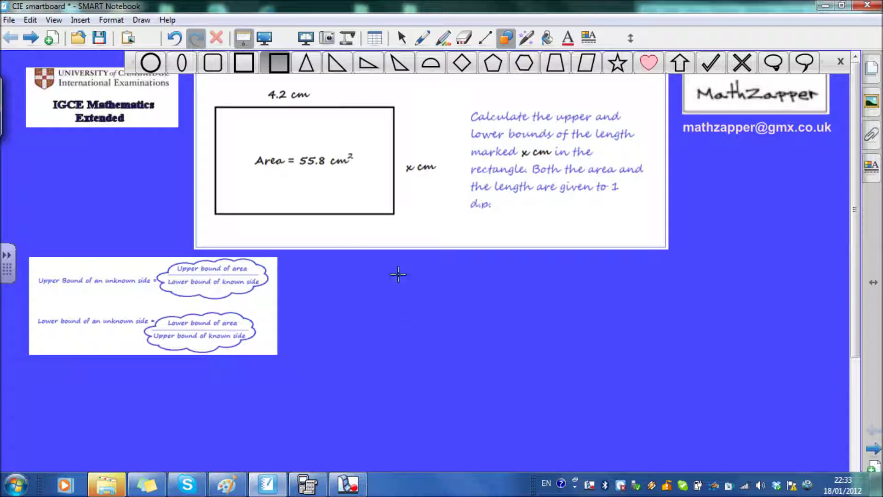
{"action": "mouse_move", "coordinate": [398, 275]}
{"action": "left_mouse_down"}
{"action": "mouse_move", "coordinate": [398, 336]}
{"action": "mouse_move", "coordinate": [555, 352]}
{"action": "left_mouse_up"}
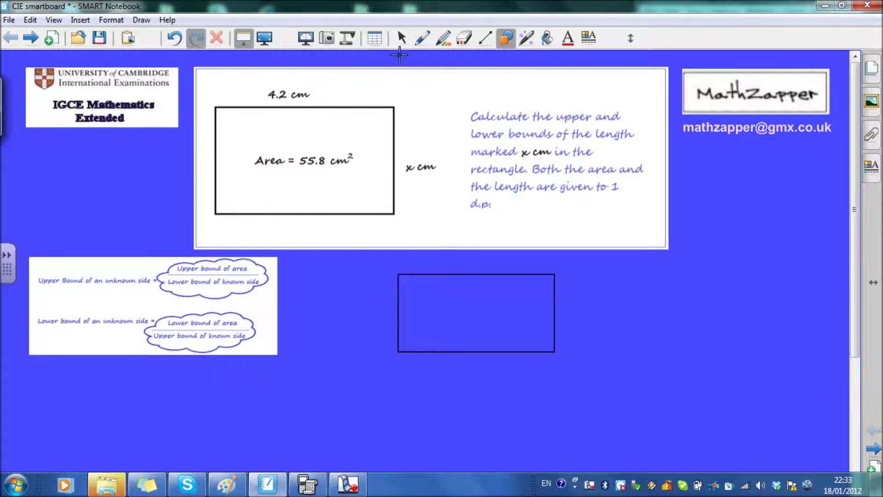
{"action": "left_click", "coordinate": [402, 39]}
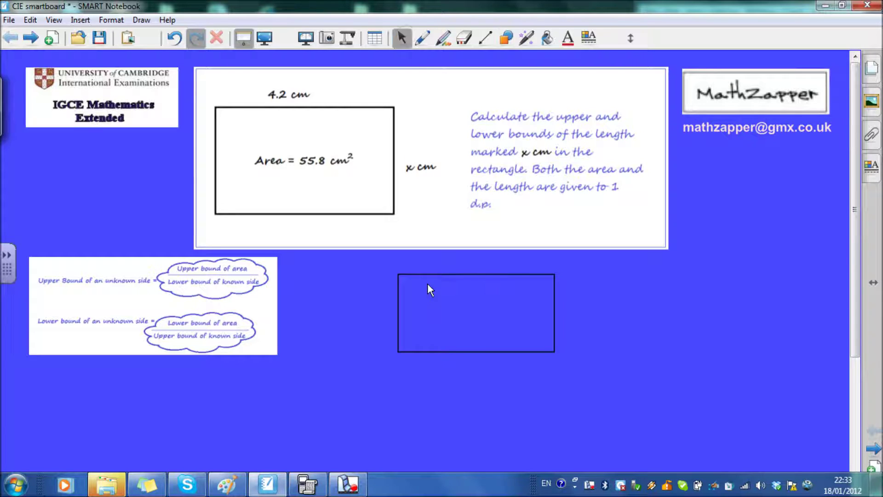
{"action": "left_click_drag", "start_coordinate": [406, 282], "coordinate": [311, 280]}
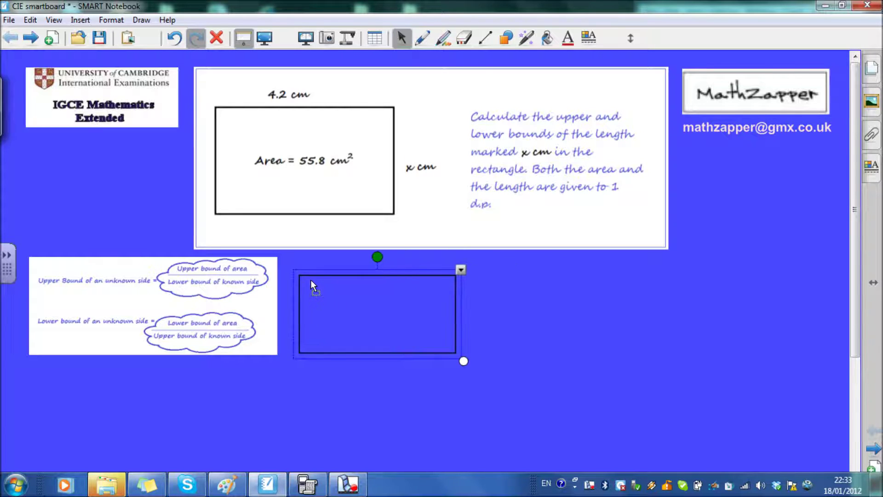
Label the rectangle's side x and write the width bounds 4.15 ≤ y < 4.25 above it
{"action": "left_click", "coordinate": [422, 37]}
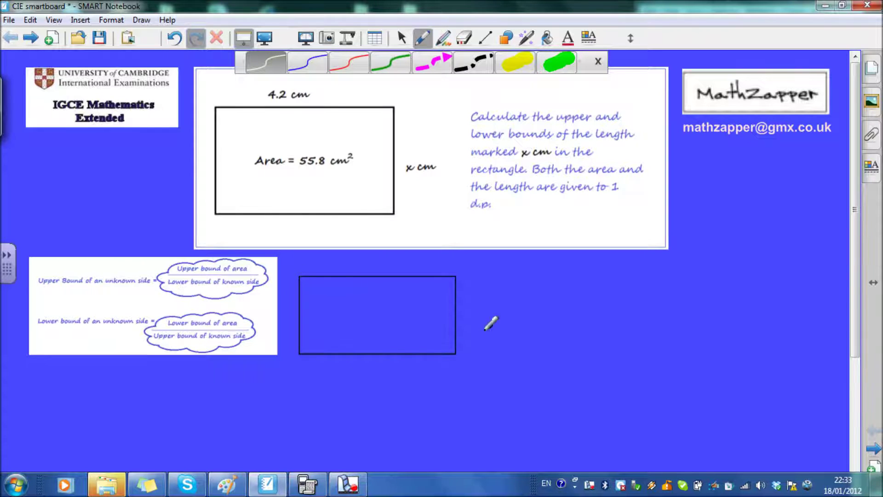
{"action": "mouse_move", "coordinate": [466, 308]}
{"action": "left_mouse_down"}
{"action": "mouse_move", "coordinate": [474, 313]}
{"action": "mouse_move", "coordinate": [466, 317]}
{"action": "mouse_move", "coordinate": [482, 316]}
{"action": "left_mouse_up"}
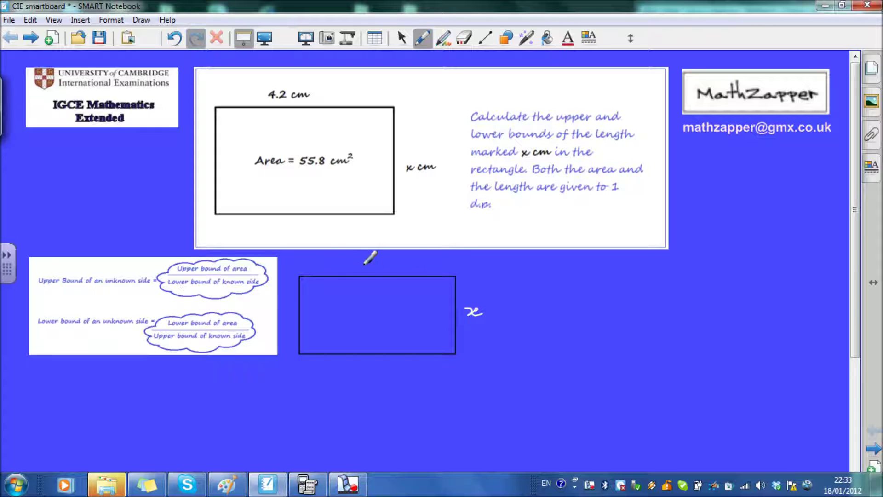
{"action": "mouse_move", "coordinate": [368, 265]}
{"action": "left_mouse_down"}
{"action": "mouse_move", "coordinate": [375, 261]}
{"action": "mouse_move", "coordinate": [365, 272]}
{"action": "left_mouse_up"}
{"action": "left_click_drag", "start_coordinate": [307, 260], "coordinate": [322, 272]}
{"action": "left_click", "coordinate": [312, 271]}
{"action": "left_click_drag", "start_coordinate": [324, 261], "coordinate": [351, 275]}
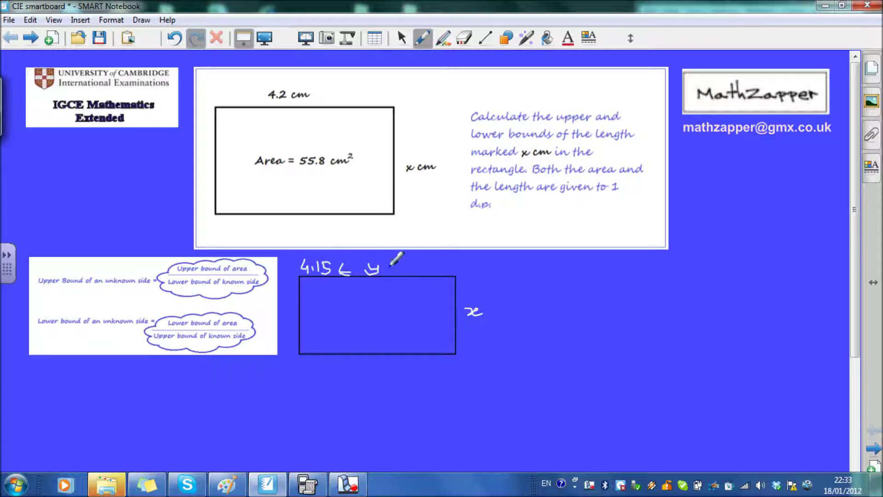
{"action": "left_click_drag", "start_coordinate": [392, 263], "coordinate": [394, 272]}
{"action": "left_click_drag", "start_coordinate": [405, 263], "coordinate": [427, 266]}
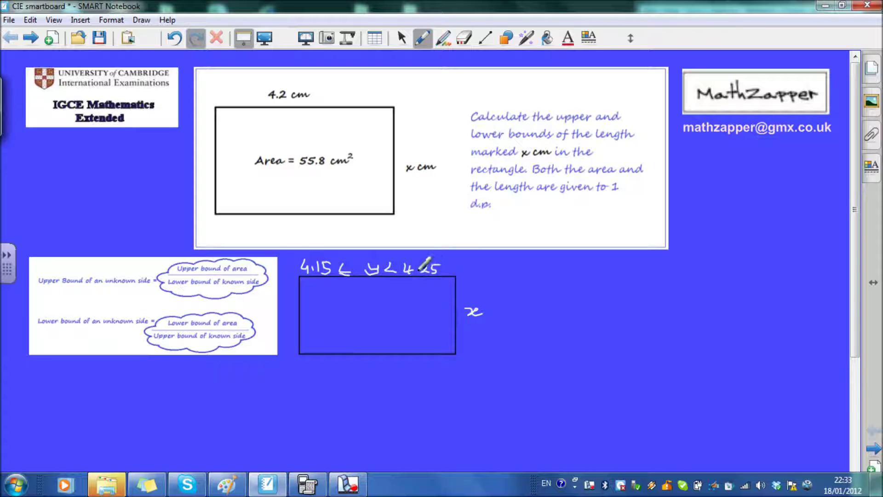
{"action": "left_click", "coordinate": [418, 271]}
Write the area bounds 55.75 ≤ a < 55.85 inside the rectangle
{"action": "left_click_drag", "start_coordinate": [367, 309], "coordinate": [371, 313]}
{"action": "mouse_move", "coordinate": [305, 309]}
{"action": "left_mouse_down"}
{"action": "mouse_move", "coordinate": [303, 317]}
{"action": "mouse_move", "coordinate": [315, 306]}
{"action": "mouse_move", "coordinate": [326, 318]}
{"action": "mouse_move", "coordinate": [341, 307]}
{"action": "mouse_move", "coordinate": [357, 321]}
{"action": "mouse_move", "coordinate": [405, 317]}
{"action": "mouse_move", "coordinate": [407, 307]}
{"action": "mouse_move", "coordinate": [419, 315]}
{"action": "left_mouse_up"}
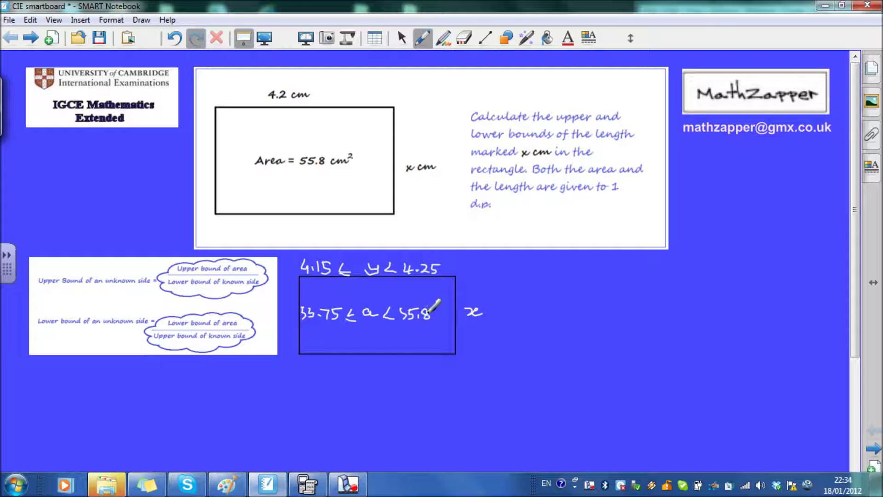
{"action": "left_click_drag", "start_coordinate": [434, 311], "coordinate": [433, 323]}
Handwrite x_u = 55.85/4.15 below the diagram
{"action": "mouse_move", "coordinate": [99, 376]}
{"action": "left_mouse_down"}
{"action": "mouse_move", "coordinate": [129, 389]}
{"action": "mouse_move", "coordinate": [142, 378]}
{"action": "left_mouse_up"}
{"action": "left_click_drag", "start_coordinate": [134, 382], "coordinate": [143, 382]}
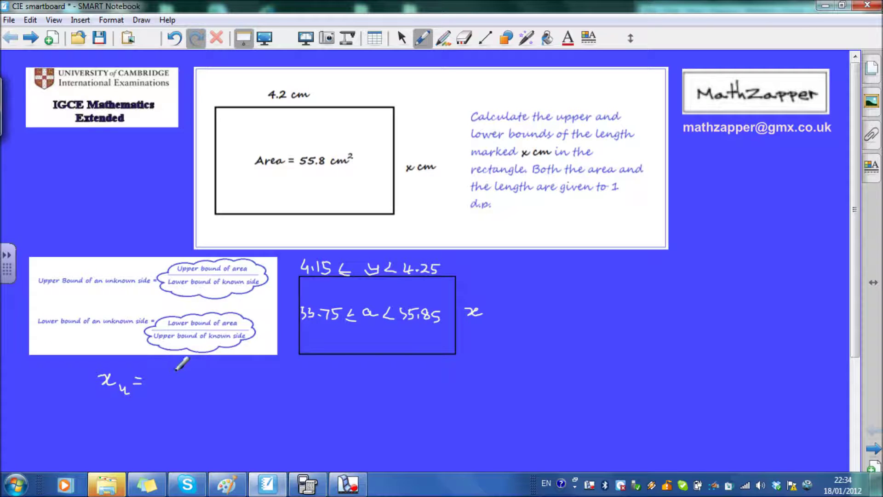
{"action": "mouse_move", "coordinate": [175, 366]}
{"action": "left_mouse_down"}
{"action": "mouse_move", "coordinate": [174, 376]}
{"action": "mouse_move", "coordinate": [211, 370]}
{"action": "mouse_move", "coordinate": [203, 386]}
{"action": "mouse_move", "coordinate": [224, 387]}
{"action": "left_mouse_up"}
{"action": "left_click", "coordinate": [195, 375]}
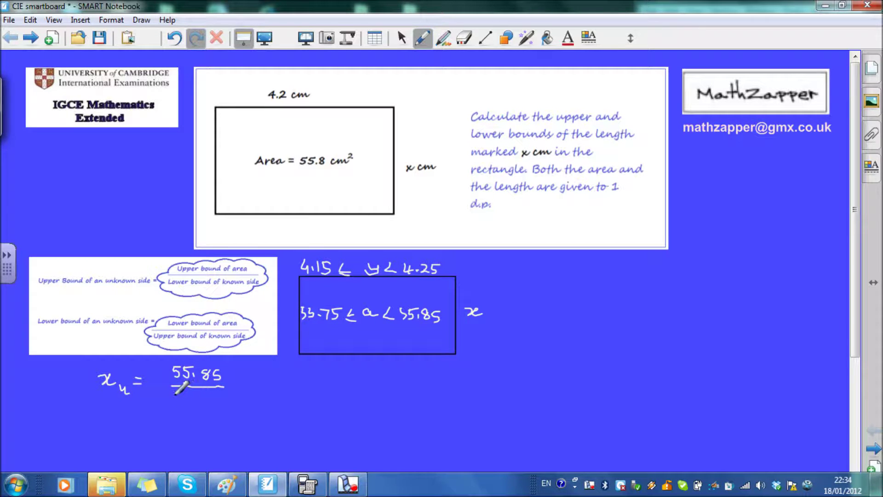
{"action": "mouse_move", "coordinate": [177, 393]}
{"action": "left_mouse_down"}
{"action": "mouse_move", "coordinate": [180, 405]}
{"action": "mouse_move", "coordinate": [211, 405]}
{"action": "left_mouse_up"}
{"action": "left_click", "coordinate": [191, 400]}
{"action": "left_click_drag", "start_coordinate": [212, 387], "coordinate": [224, 387]}
Write x_l = 55.75/4.25 beneath it and bring up the Casio calculator emulator
{"action": "mouse_move", "coordinate": [98, 433]}
{"action": "left_mouse_down"}
{"action": "mouse_move", "coordinate": [124, 447]}
{"action": "mouse_move", "coordinate": [146, 437]}
{"action": "left_mouse_up"}
{"action": "left_click_drag", "start_coordinate": [137, 444], "coordinate": [147, 443]}
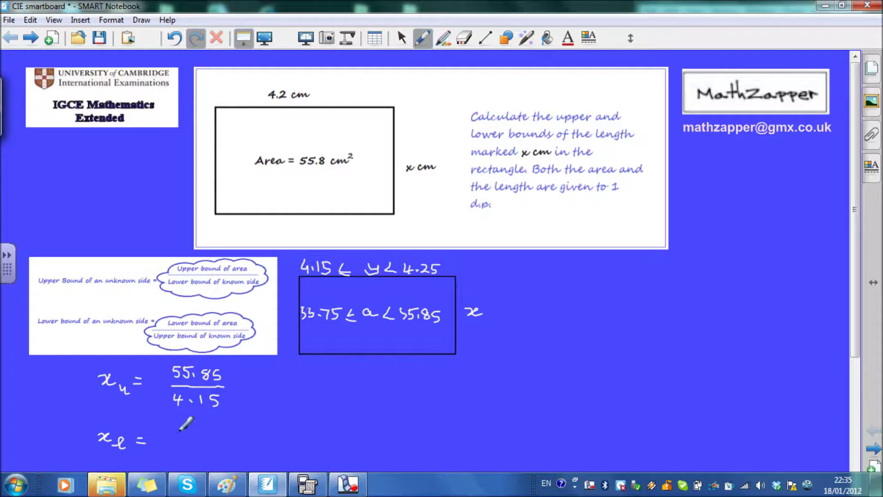
{"action": "mouse_move", "coordinate": [176, 429]}
{"action": "left_mouse_down"}
{"action": "mouse_move", "coordinate": [212, 425]}
{"action": "mouse_move", "coordinate": [216, 444]}
{"action": "left_mouse_up"}
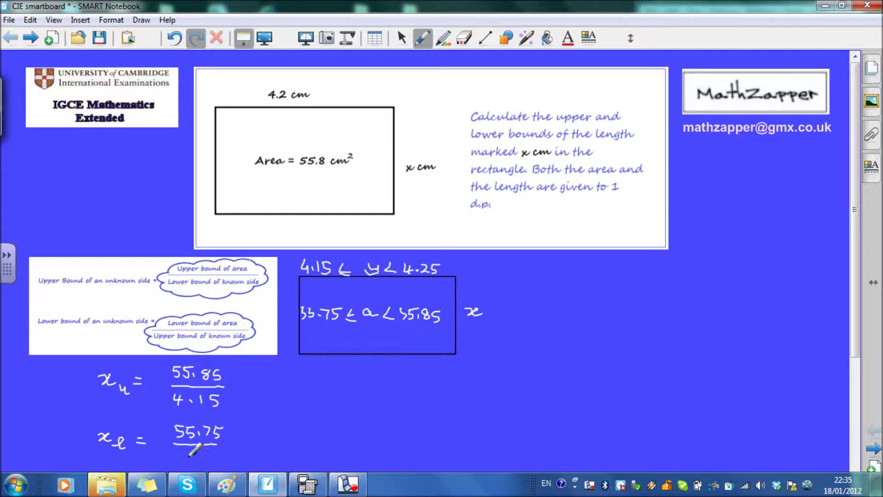
{"action": "mouse_move", "coordinate": [180, 449]}
{"action": "left_mouse_down"}
{"action": "mouse_move", "coordinate": [178, 457]}
{"action": "mouse_move", "coordinate": [206, 452]}
{"action": "mouse_move", "coordinate": [215, 460]}
{"action": "left_mouse_up"}
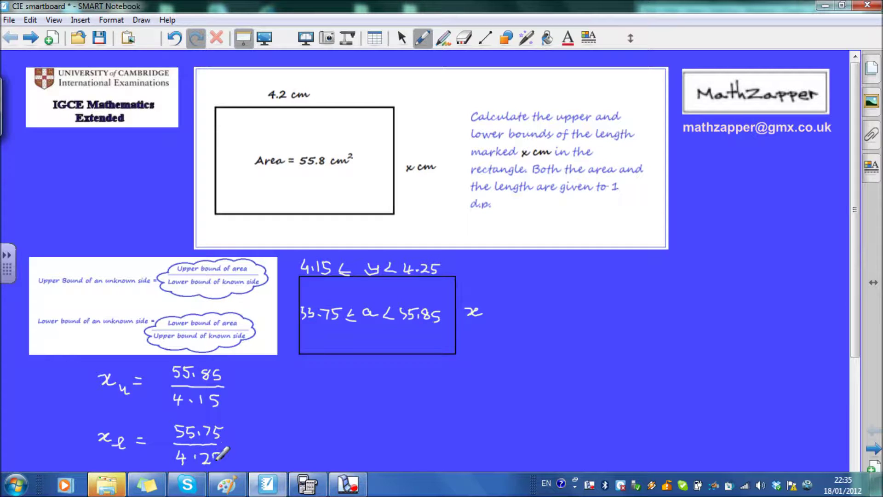
{"action": "left_click", "coordinate": [312, 490]}
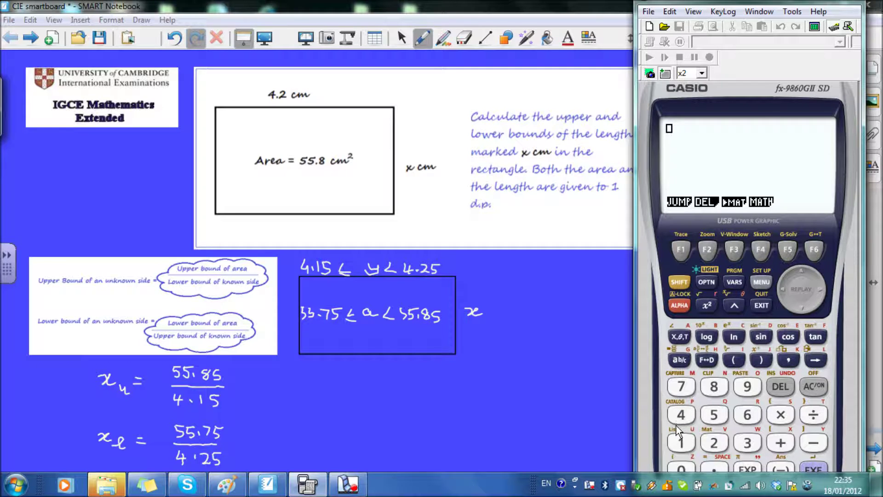
Key in 55.85 ÷ 4.15 on the Casio emulator and evaluate it, getting 13.45783133
{"action": "left_click", "coordinate": [715, 415]}
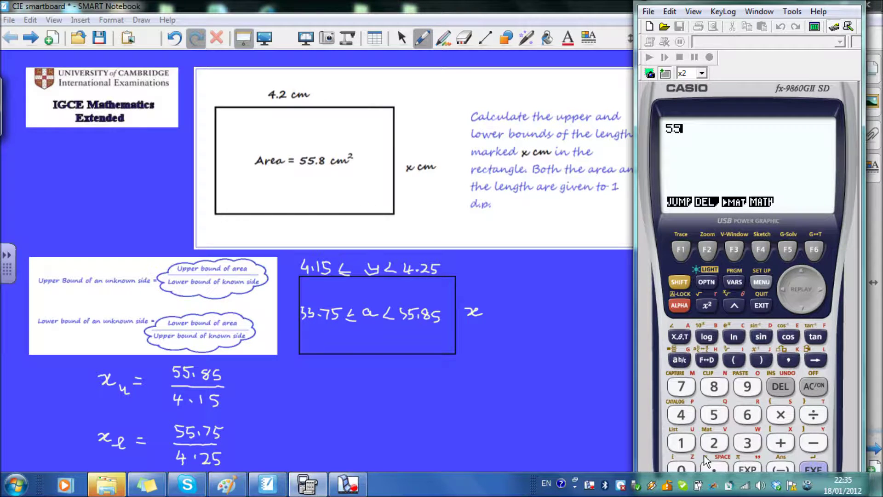
{"action": "left_click", "coordinate": [717, 389]}
{"action": "left_click", "coordinate": [715, 416]}
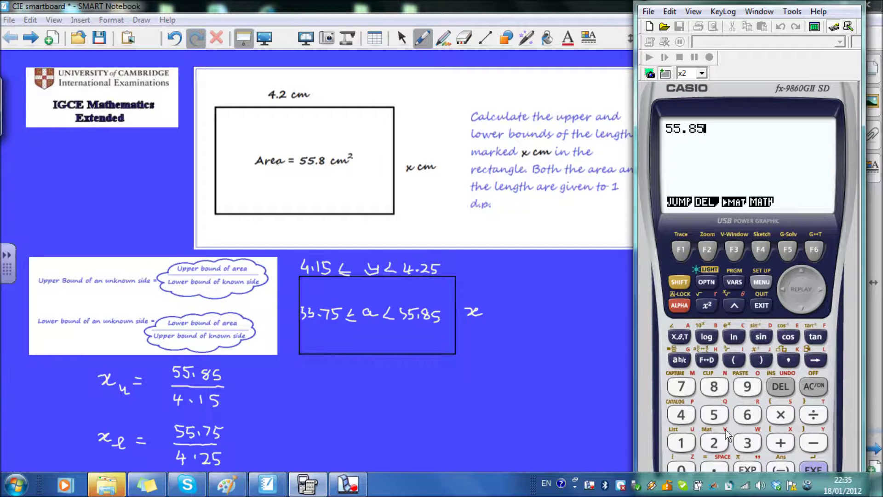
{"action": "left_click", "coordinate": [812, 419]}
{"action": "left_click", "coordinate": [683, 416]}
{"action": "left_click", "coordinate": [713, 468]}
{"action": "left_click", "coordinate": [686, 443]}
{"action": "left_click", "coordinate": [715, 415]}
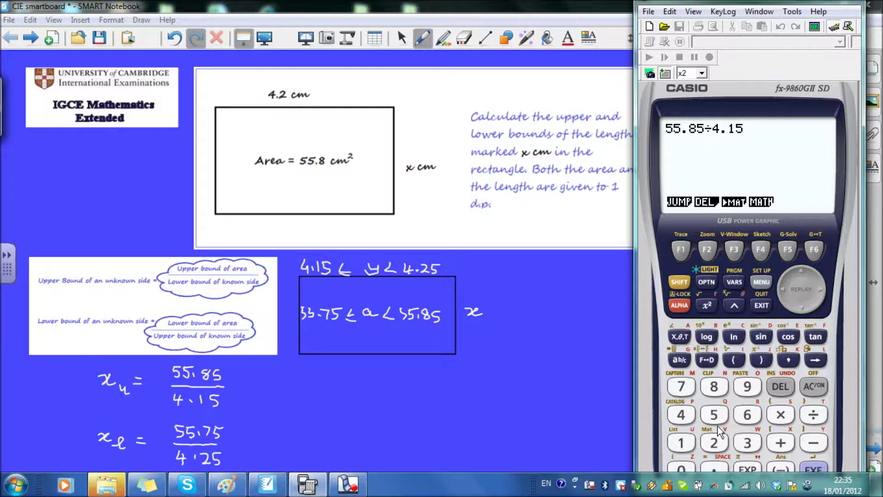
{"action": "left_click", "coordinate": [813, 469]}
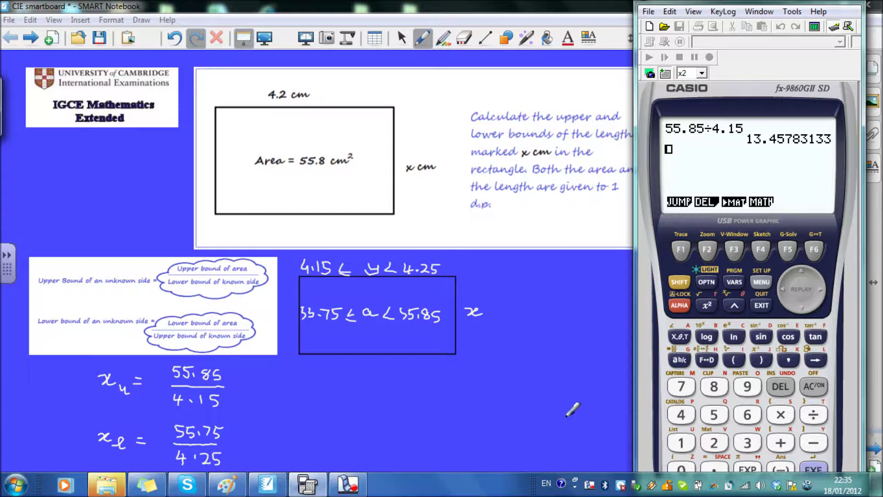
After the 55.85/4.15 fraction, write '= 13.5 cm', rounding the calculator's 13.45783133
{"action": "left_click", "coordinate": [249, 392]}
{"action": "left_click_drag", "start_coordinate": [244, 387], "coordinate": [256, 386]}
{"action": "left_click_drag", "start_coordinate": [244, 393], "coordinate": [256, 393]}
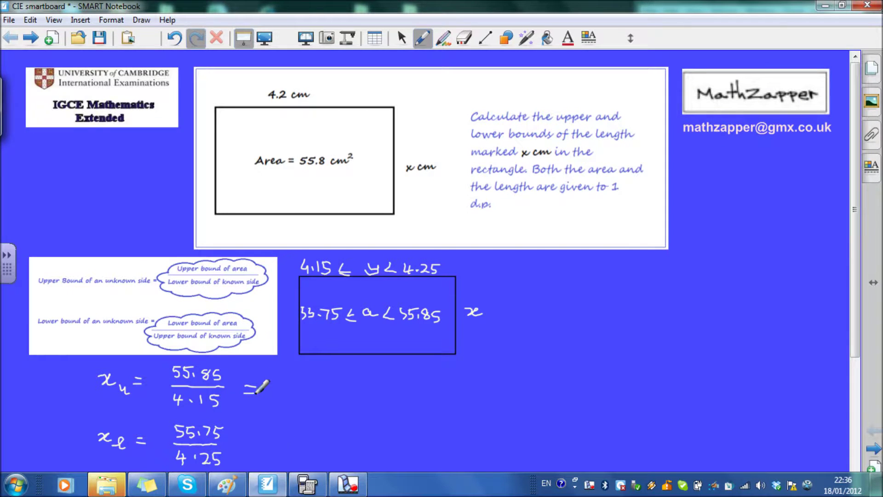
{"action": "left_click", "coordinate": [308, 484]}
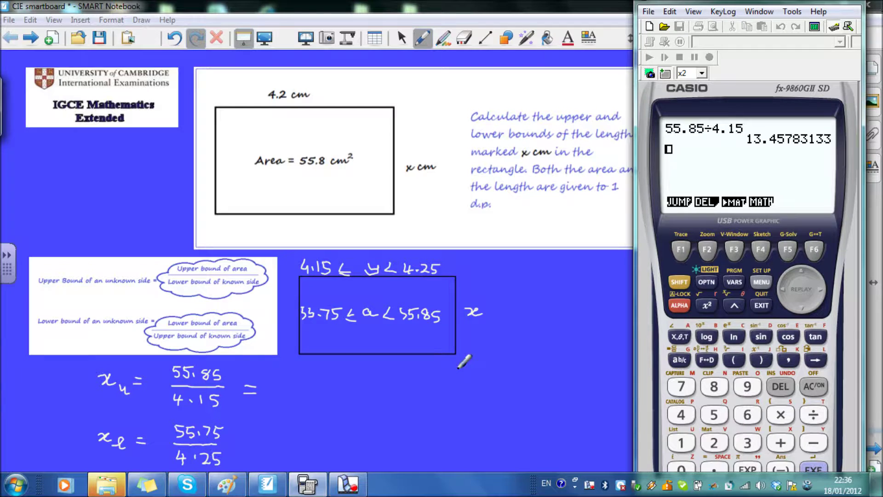
{"action": "mouse_move", "coordinate": [275, 383]}
{"action": "left_mouse_down"}
{"action": "mouse_move", "coordinate": [274, 394]}
{"action": "mouse_move", "coordinate": [319, 380]}
{"action": "mouse_move", "coordinate": [316, 393]}
{"action": "mouse_move", "coordinate": [354, 394]}
{"action": "mouse_move", "coordinate": [301, 365]}
{"action": "mouse_move", "coordinate": [273, 365]}
{"action": "mouse_move", "coordinate": [268, 408]}
{"action": "mouse_move", "coordinate": [360, 407]}
{"action": "mouse_move", "coordinate": [362, 368]}
{"action": "left_mouse_up"}
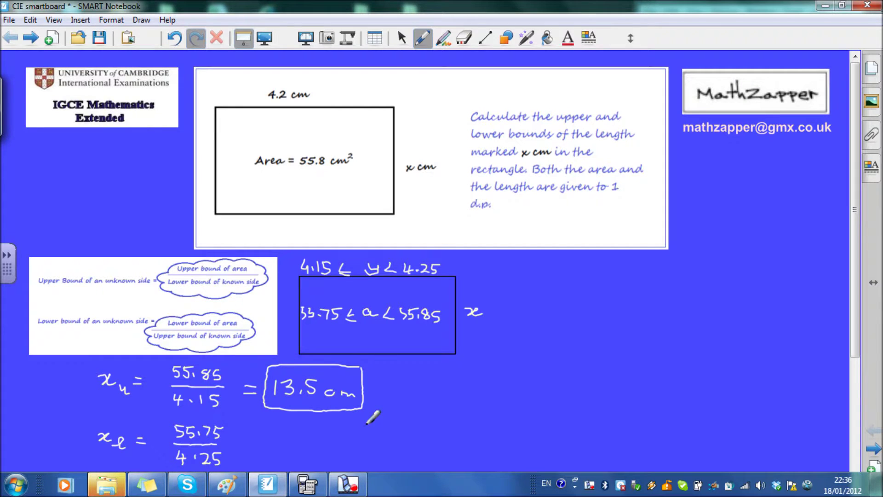
Bring the calculator forward and clear its calculation history with DEL·A
{"action": "left_click", "coordinate": [306, 487]}
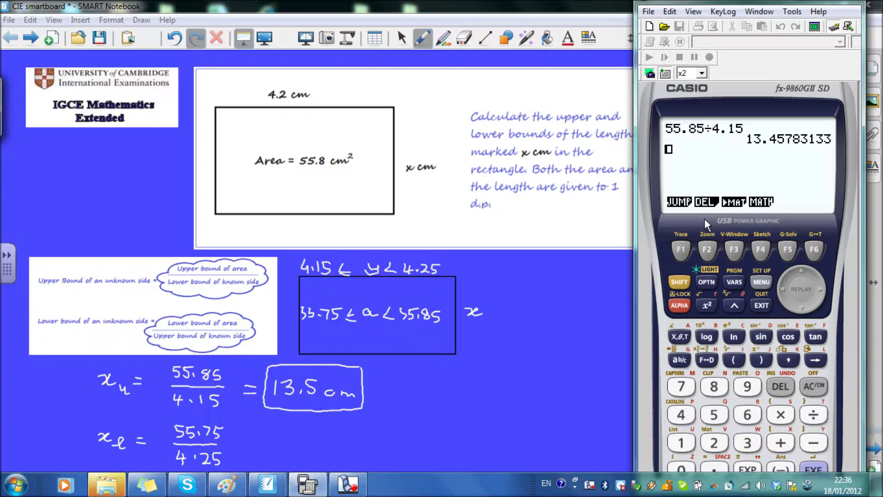
{"action": "left_click", "coordinate": [707, 254]}
{"action": "left_click", "coordinate": [707, 254]}
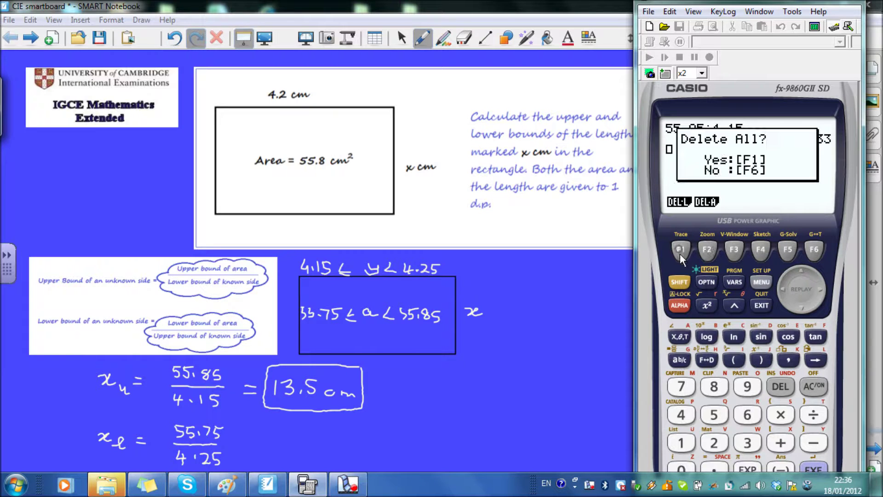
{"action": "left_click", "coordinate": [681, 254]}
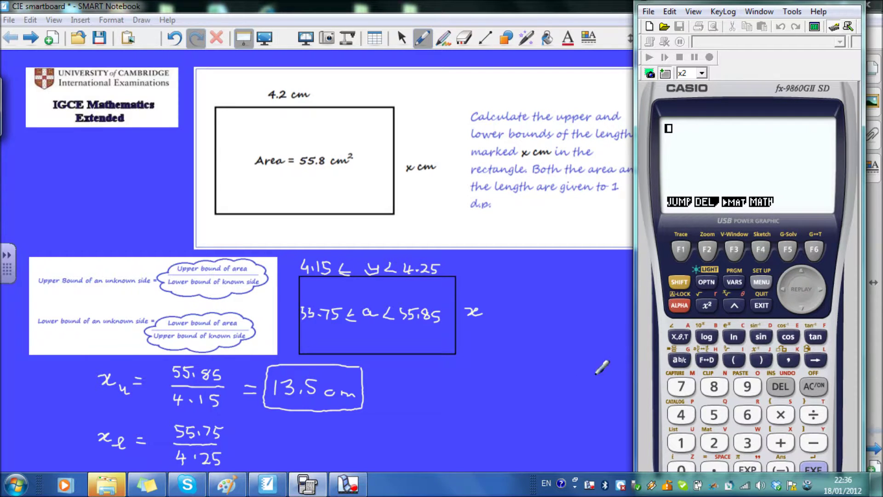
Compute 55.75 ÷ 4.25 = 13.11764706 and start writing the lower bound beside x_l
{"action": "left_click", "coordinate": [714, 415]}
{"action": "left_click", "coordinate": [713, 415]}
{"action": "left_click", "coordinate": [714, 469]}
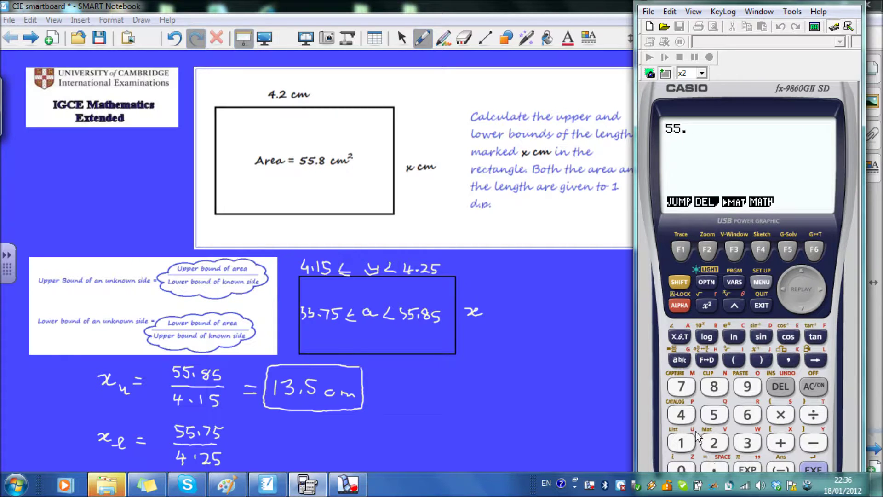
{"action": "left_click", "coordinate": [682, 389]}
{"action": "left_click", "coordinate": [714, 416]}
{"action": "left_click", "coordinate": [812, 415]}
{"action": "left_click", "coordinate": [683, 415]}
{"action": "left_click", "coordinate": [715, 466]}
{"action": "left_click", "coordinate": [714, 443]}
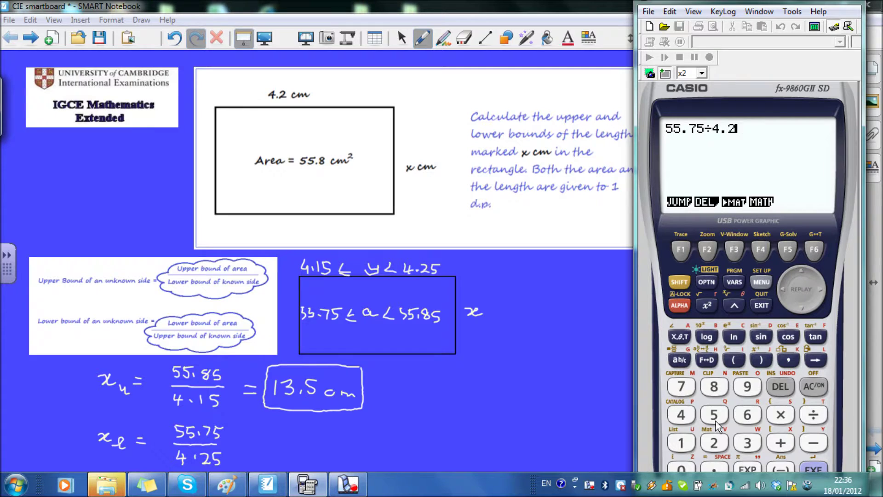
{"action": "left_click", "coordinate": [715, 415]}
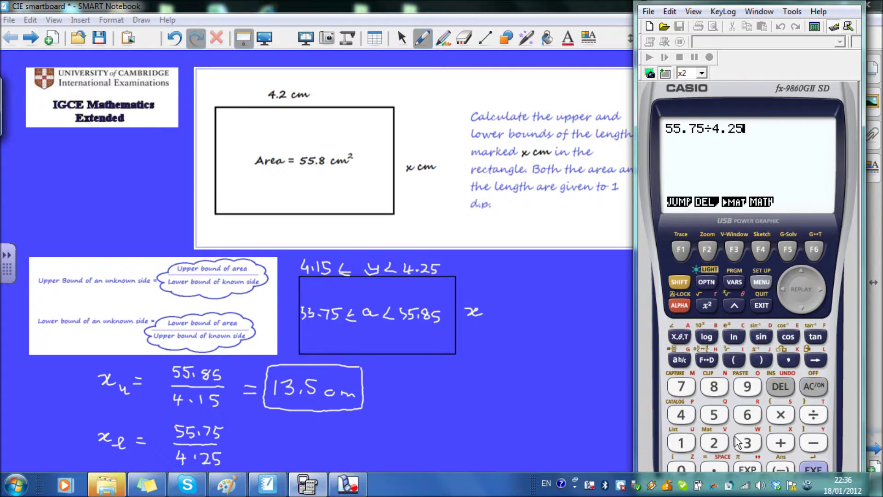
{"action": "left_click", "coordinate": [806, 469]}
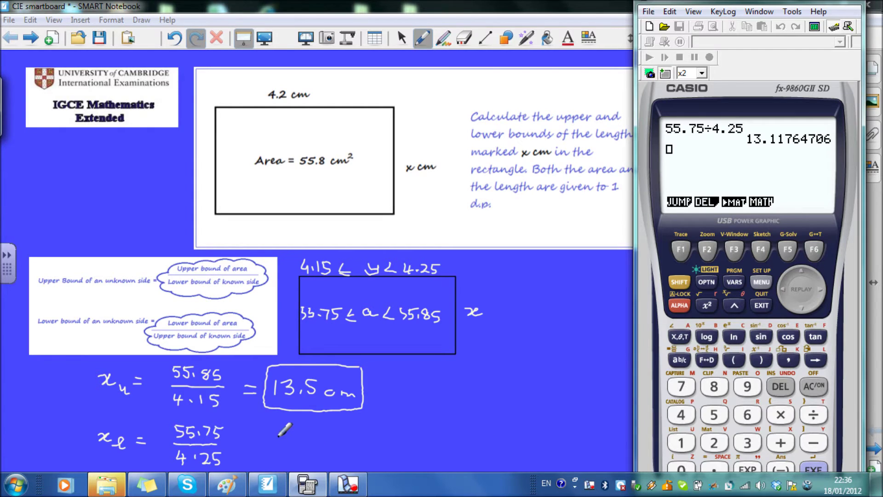
{"action": "mouse_move", "coordinate": [278, 434]}
{"action": "left_mouse_down"}
{"action": "mouse_move", "coordinate": [278, 448]}
{"action": "mouse_move", "coordinate": [290, 439]}
{"action": "mouse_move", "coordinate": [355, 447]}
{"action": "left_mouse_up"}
Draw a box around the lower bound 13.1 cm beside the x_l fraction
{"action": "mouse_move", "coordinate": [266, 435]}
{"action": "left_mouse_down"}
{"action": "mouse_move", "coordinate": [265, 462]}
{"action": "mouse_move", "coordinate": [364, 464]}
{"action": "mouse_move", "coordinate": [365, 428]}
{"action": "mouse_move", "coordinate": [265, 424]}
{"action": "left_mouse_up"}
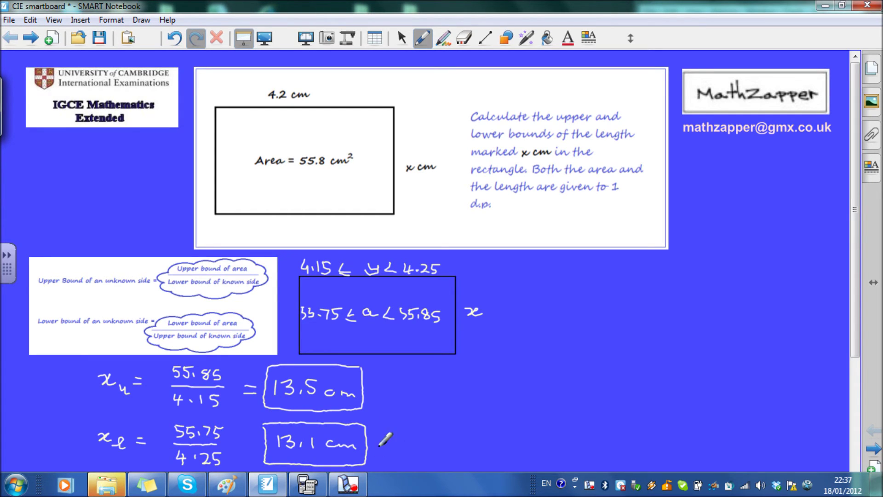